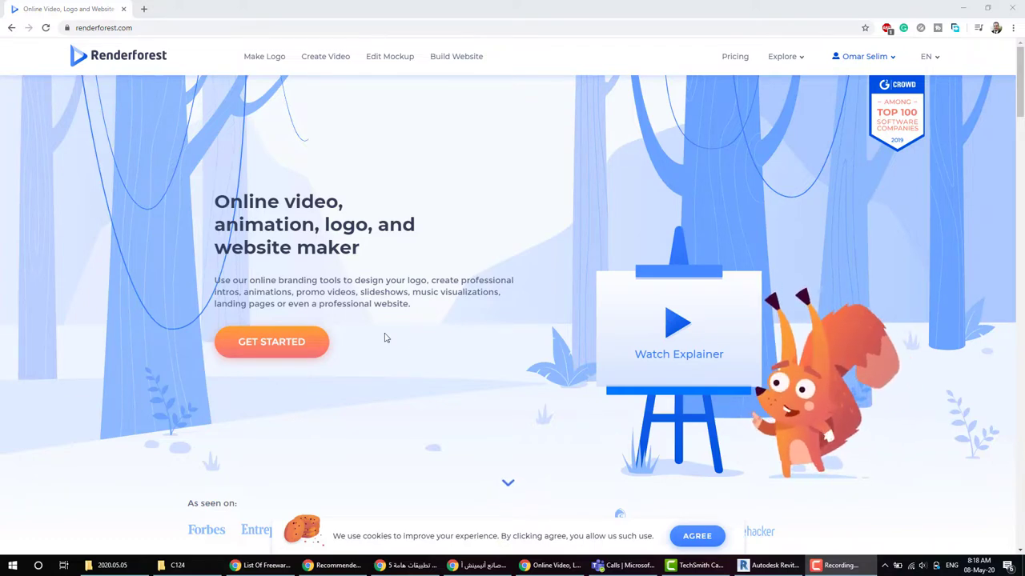
Step: Start a new project from the Renderforest home page with Get Started
left_click(293, 341)
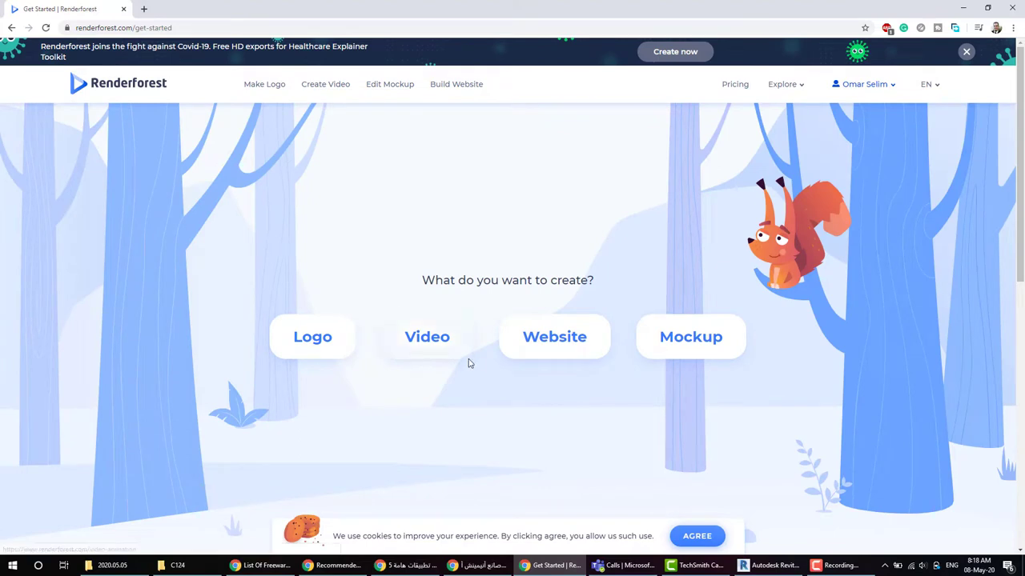
Step: Choose Website and start creating a blank site in the Website Maker Editor
left_click(554, 340)
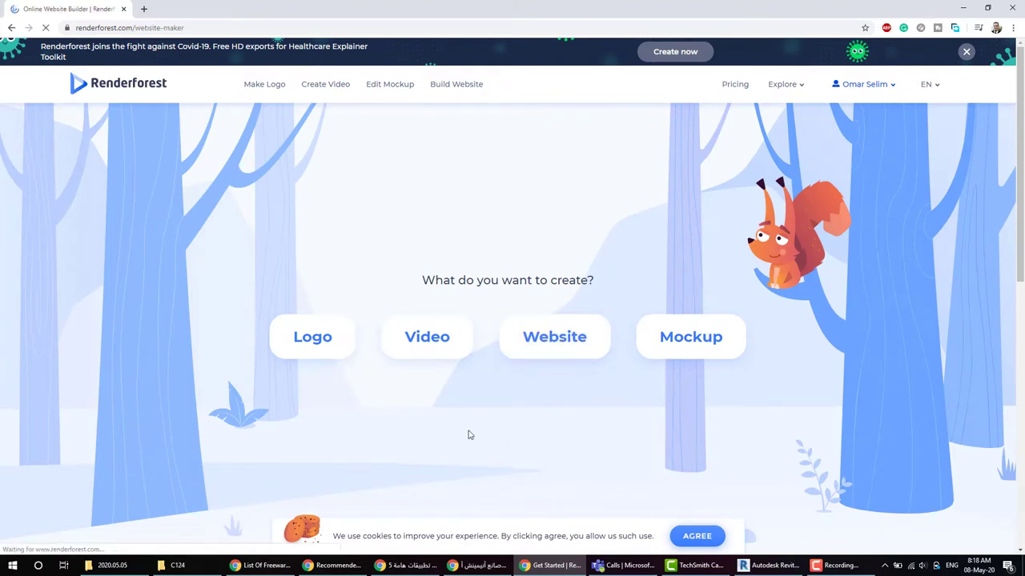
scroll(606, 361, "down", 3)
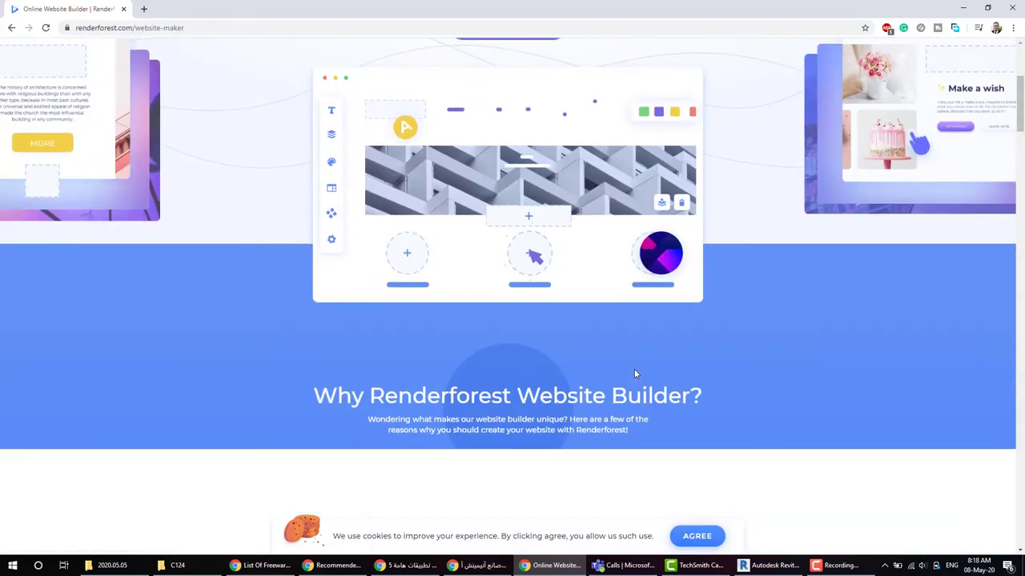
scroll(615, 364, "down", 3)
scroll(623, 367, "up", 6)
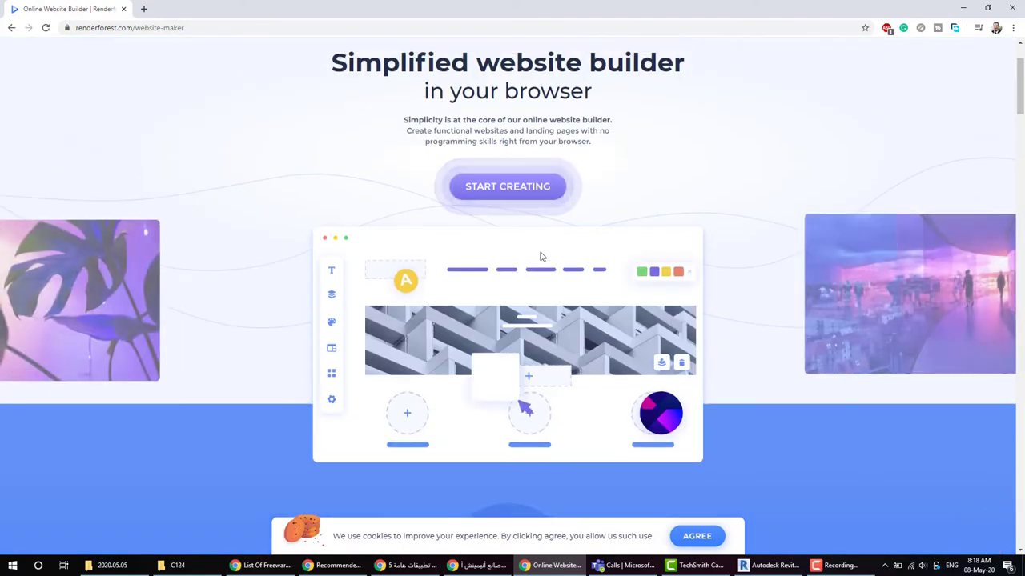
left_click(534, 294)
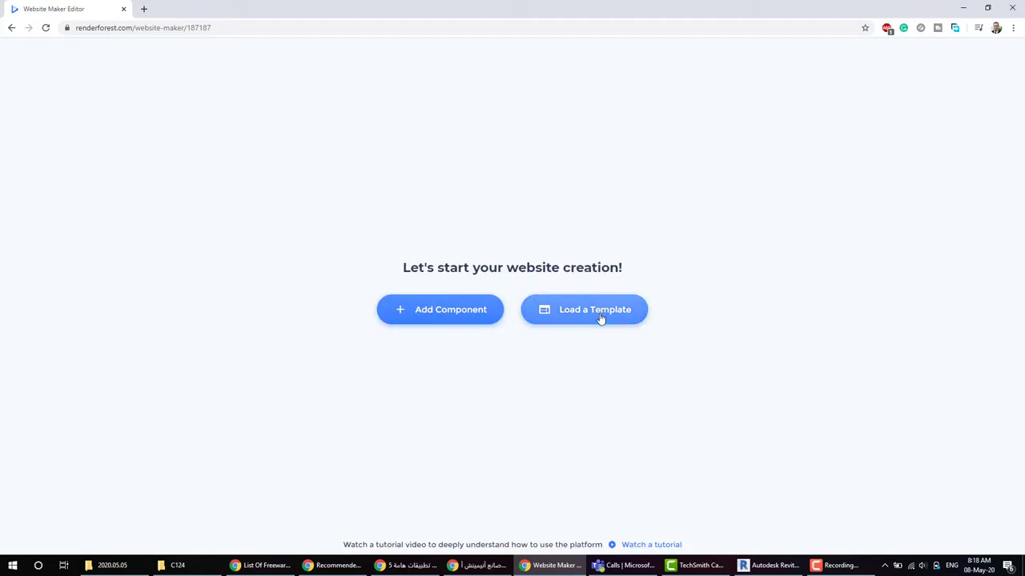
Step: Add the 'Go on!' header template from the Header components to the empty page
left_click(451, 319)
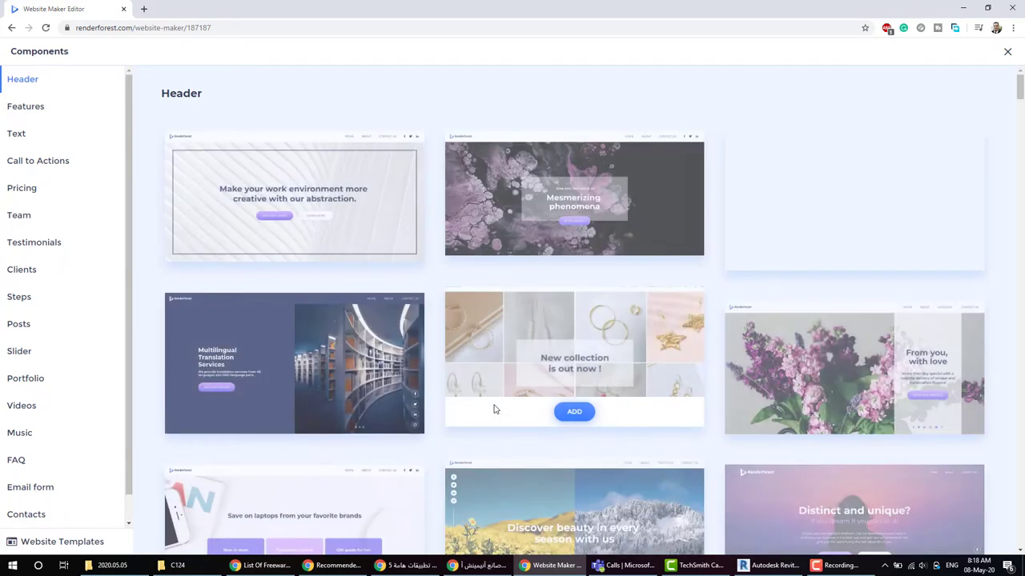
scroll(550, 387, "down", 2)
scroll(550, 387, "down", 2)
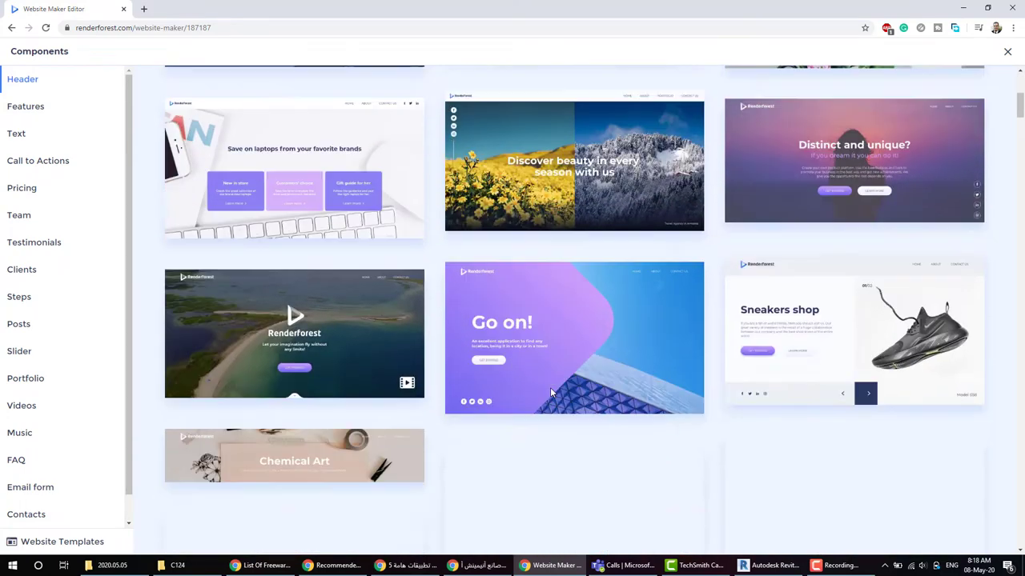
scroll(549, 389, "down", 2)
scroll(550, 392, "down", 1)
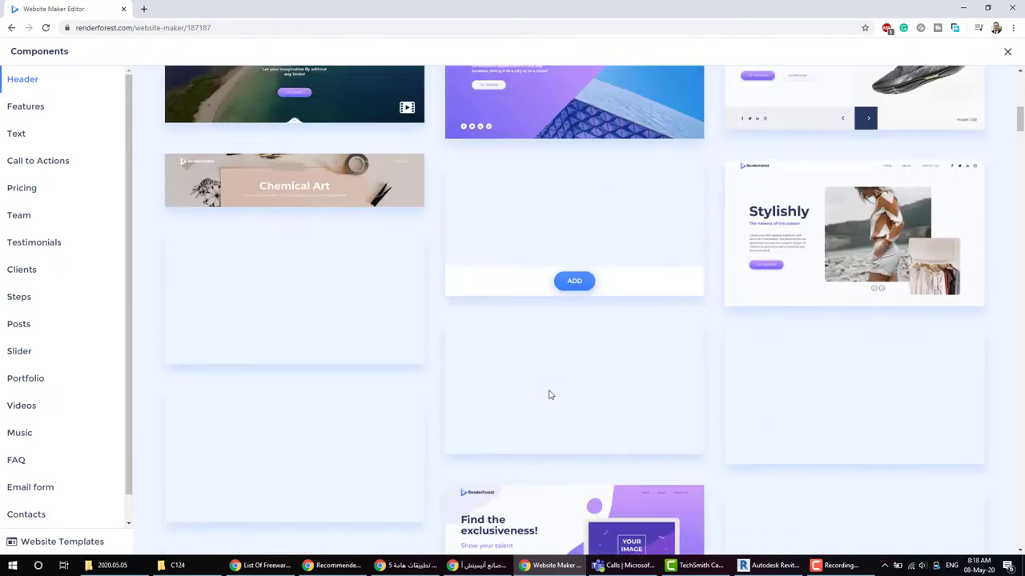
scroll(550, 392, "up", 2)
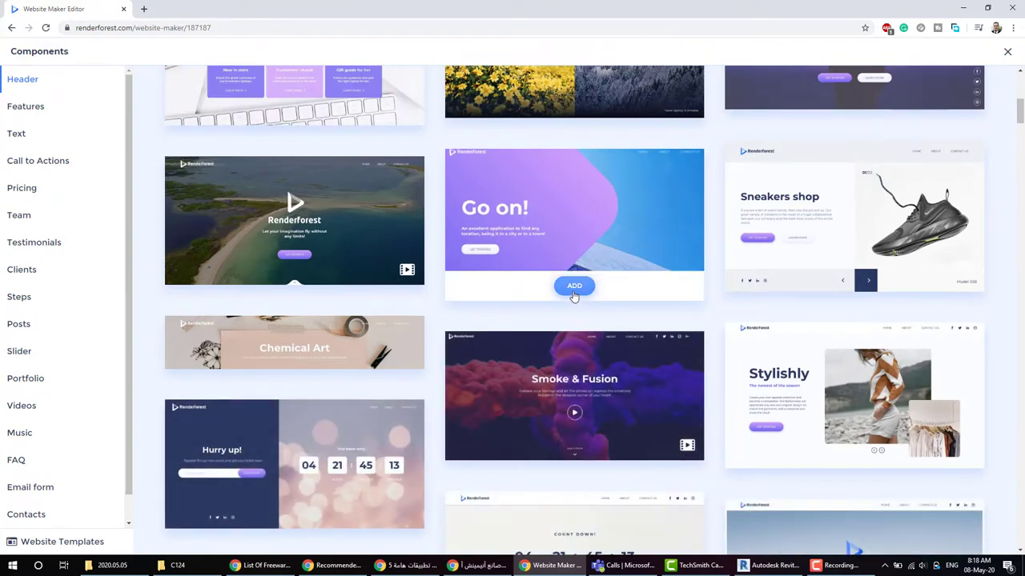
left_click(574, 288)
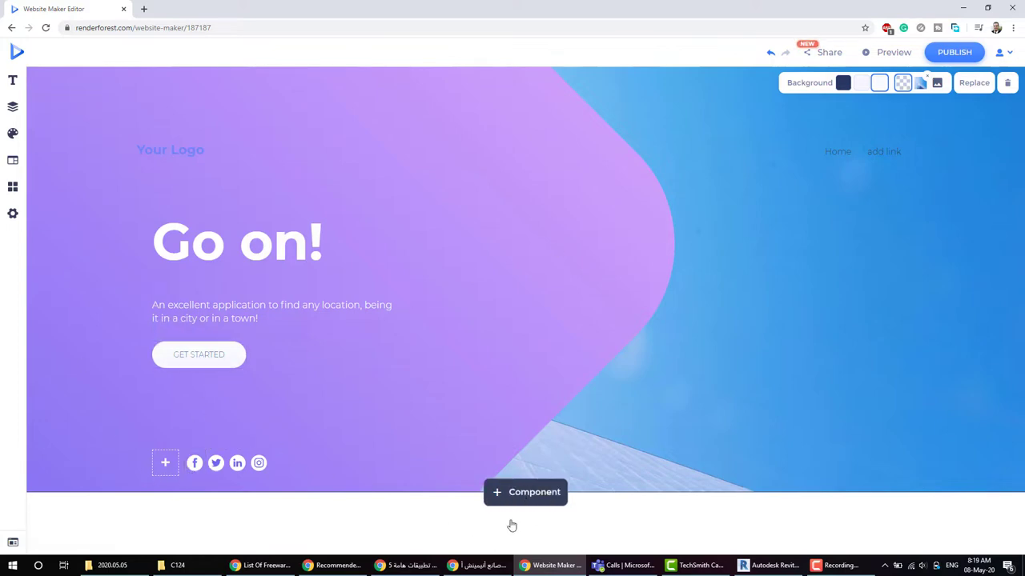
Step: Add the dark ticket-stats section from Features below the header
left_click(379, 503)
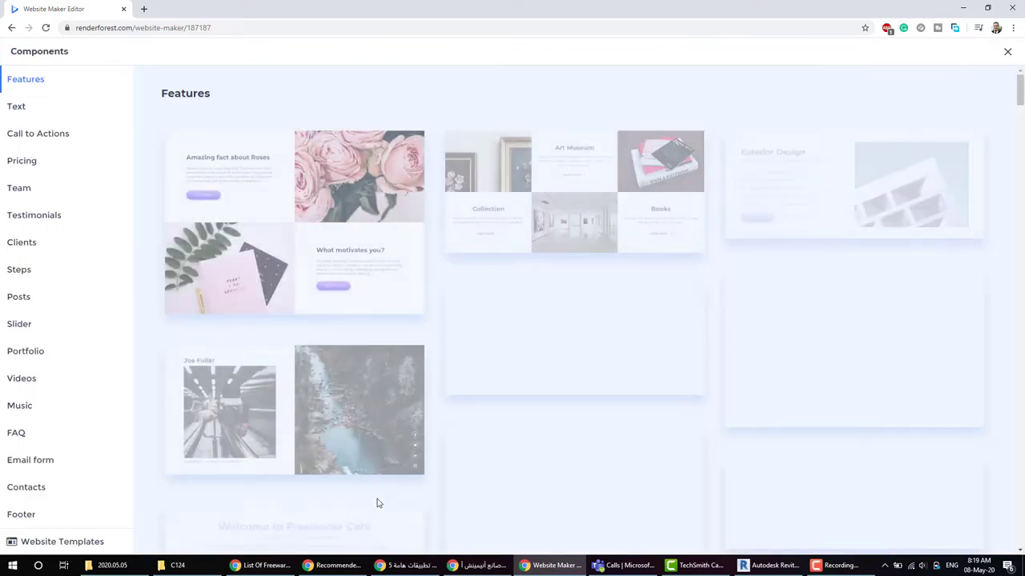
scroll(385, 498, "down", 5)
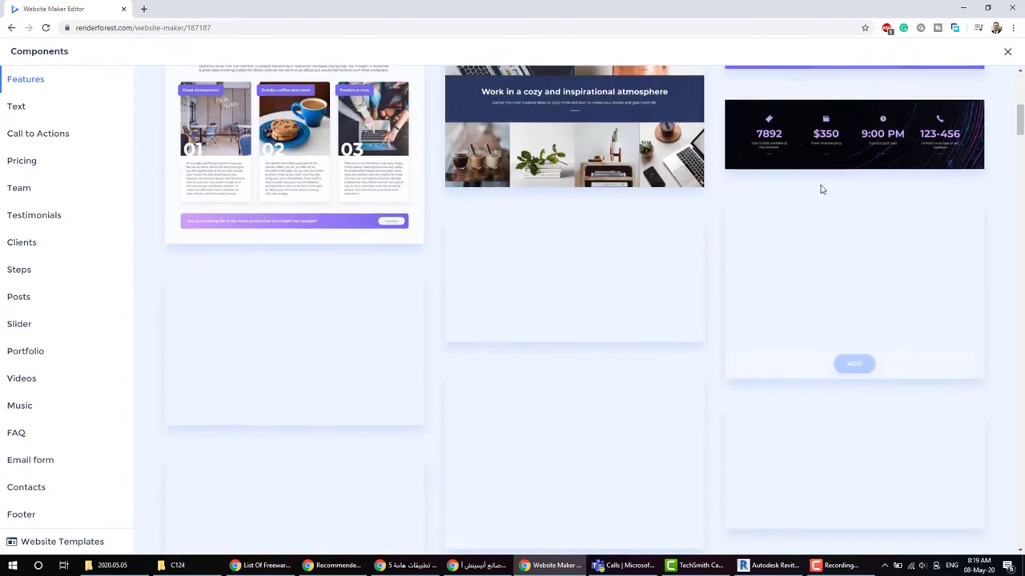
left_click(855, 155)
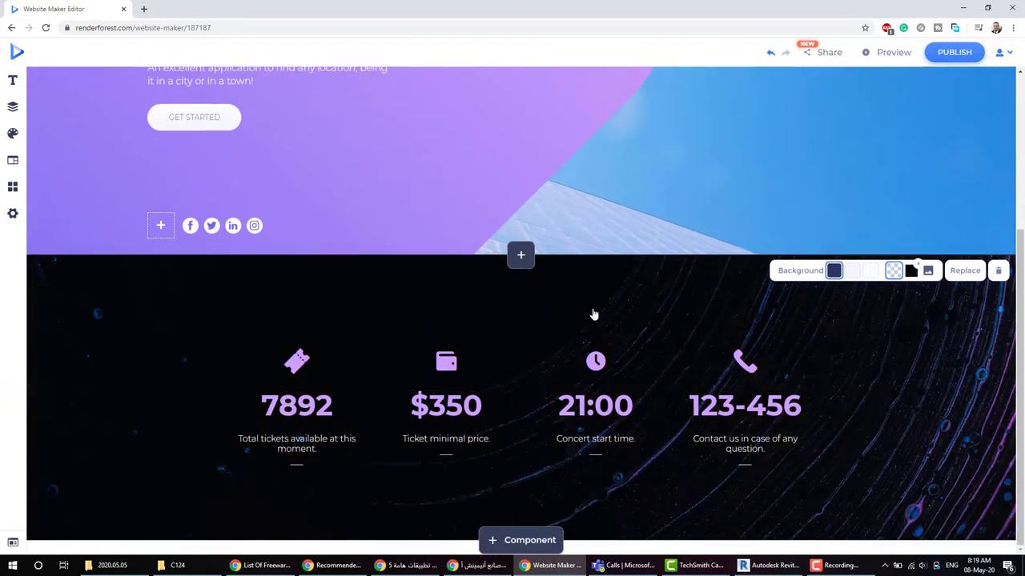
Step: Add the Encoder section with its code sample and Copy Code button
left_click(520, 255)
scroll(429, 422, "down", 5)
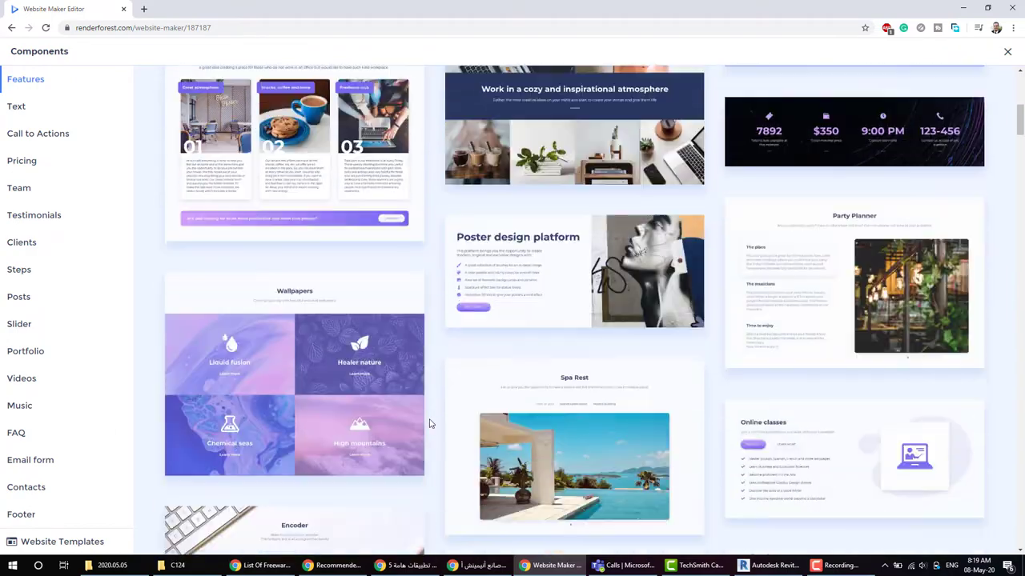
scroll(429, 422, "down", 3)
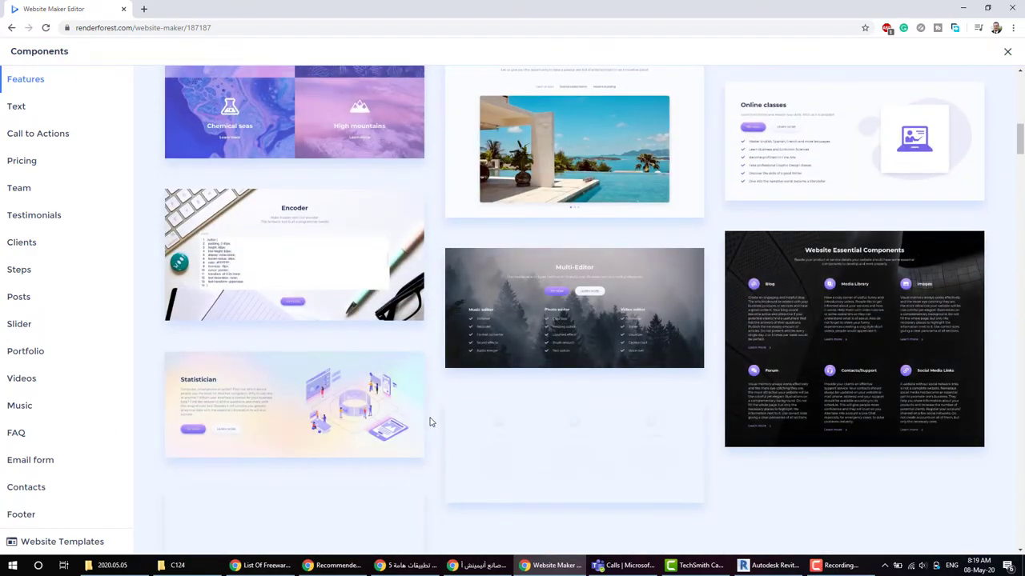
scroll(429, 422, "down", 1)
mouse_move(352, 217)
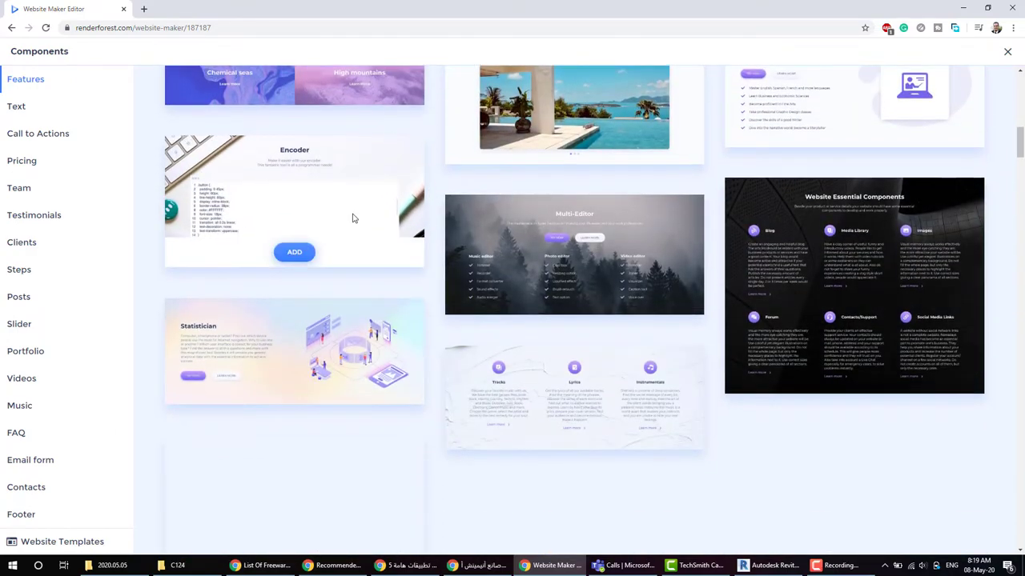
left_click(291, 253)
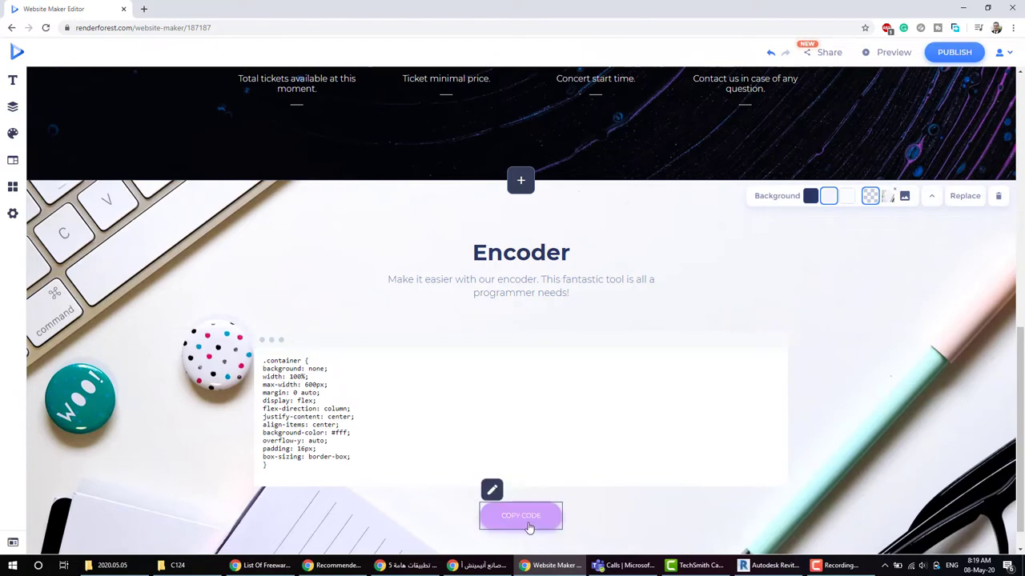
Step: Add the High quality IT courses pricing card ($29.99–$99.99) from the Pricing components
scroll(536, 520, "down", 1)
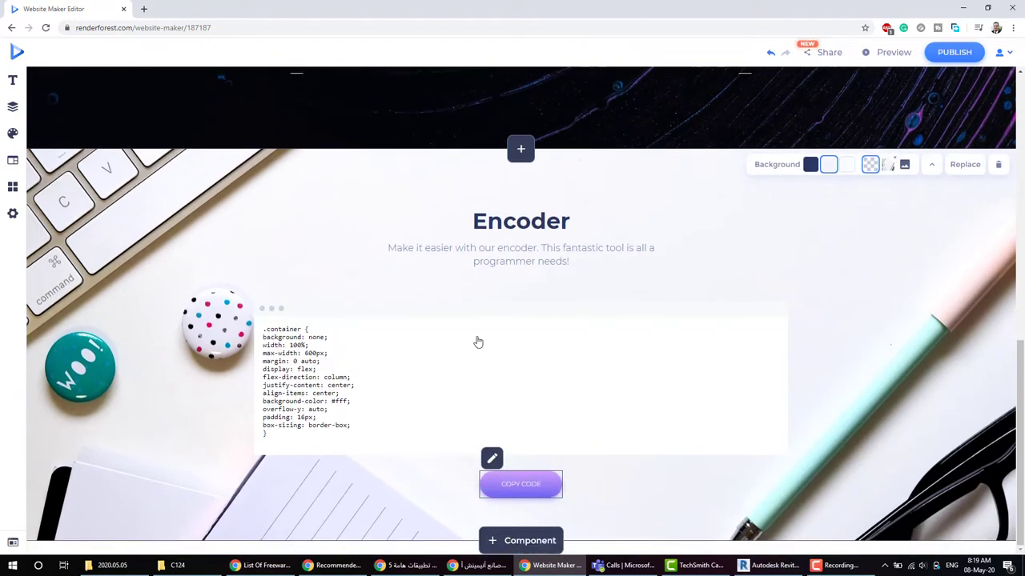
scroll(478, 332, "down", 3)
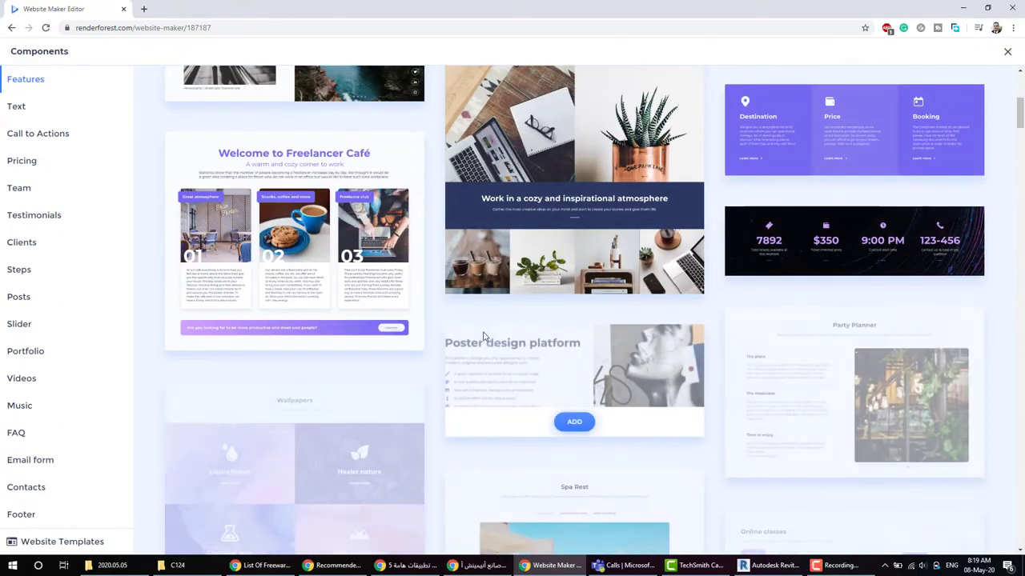
scroll(484, 336, "down", 5)
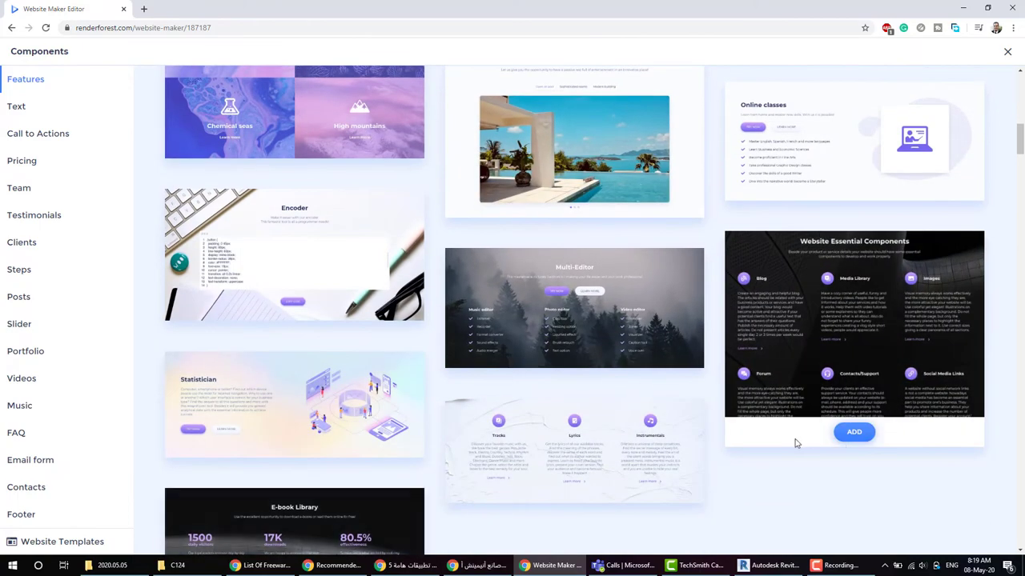
scroll(794, 442, "down", 3)
scroll(576, 347, "down", 4)
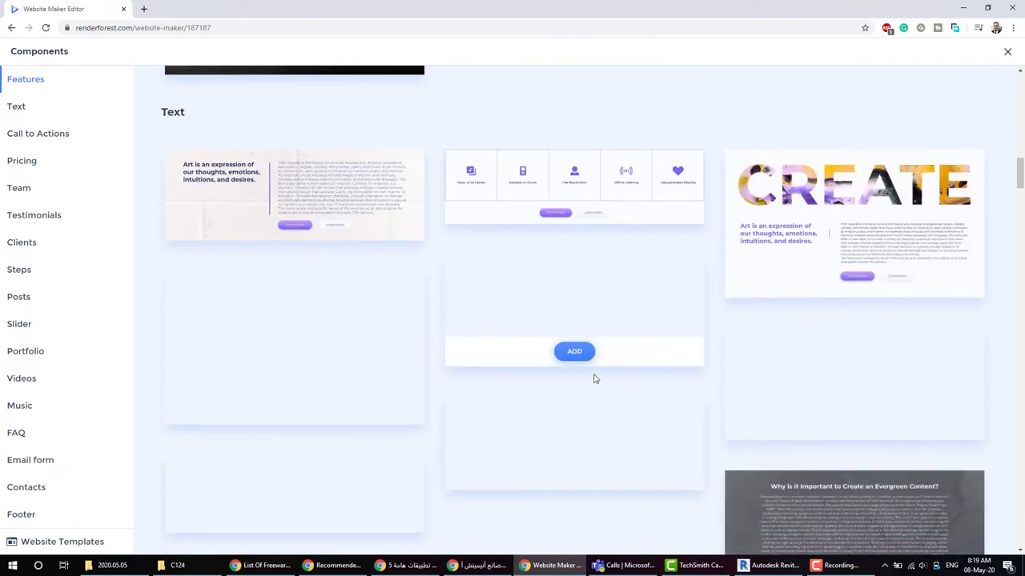
scroll(594, 379, "down", 3)
scroll(400, 413, "down", 1)
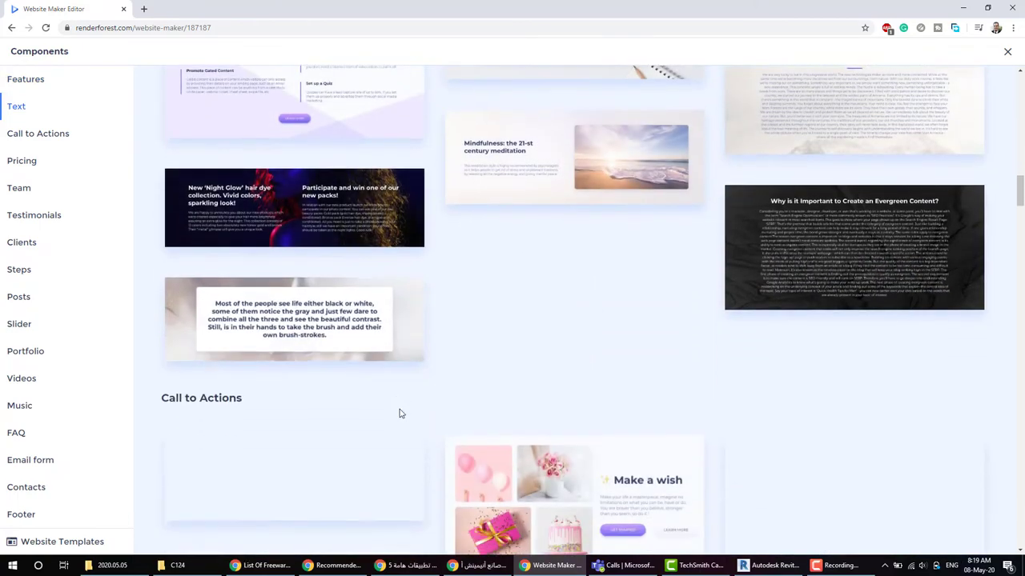
scroll(400, 413, "down", 3)
scroll(408, 404, "down", 3)
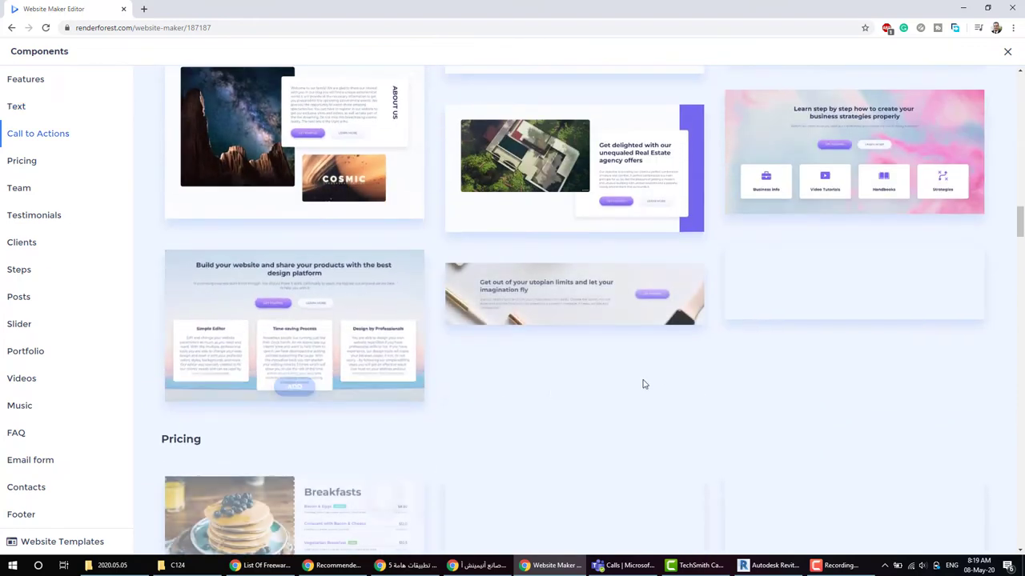
scroll(664, 377, "down", 2)
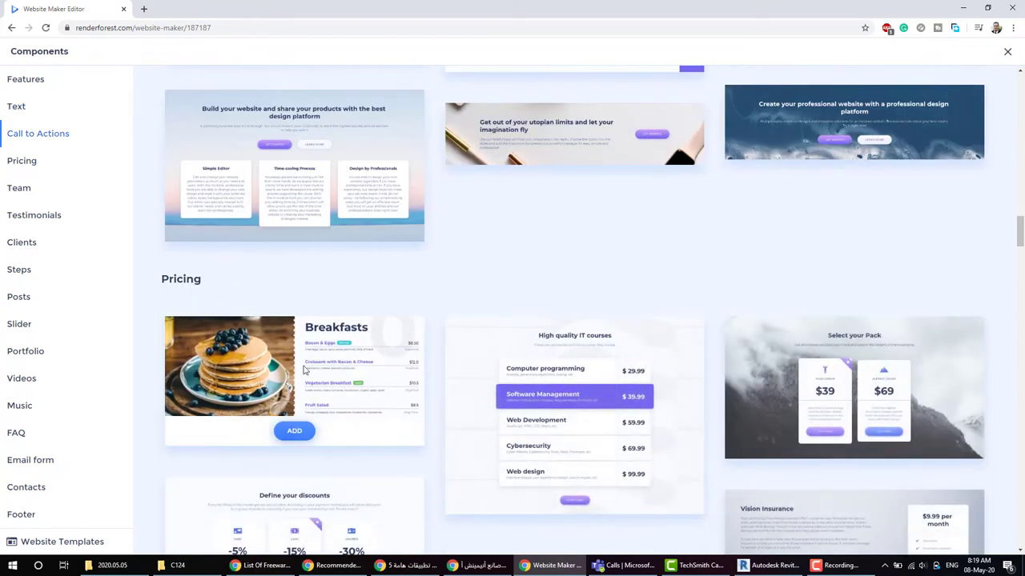
left_click(575, 503)
scroll(560, 460, "down", 2)
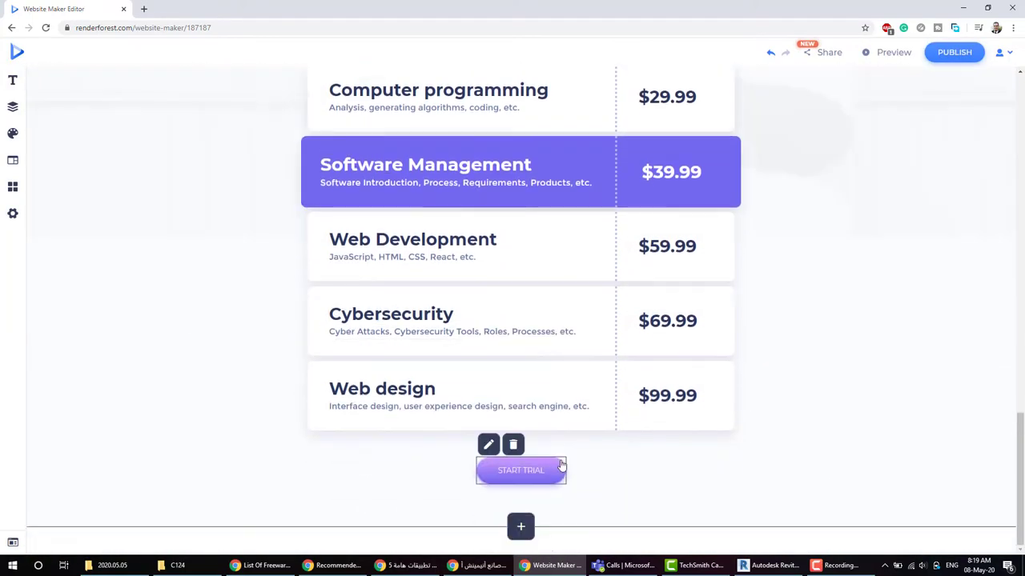
scroll(457, 339, "up", 15)
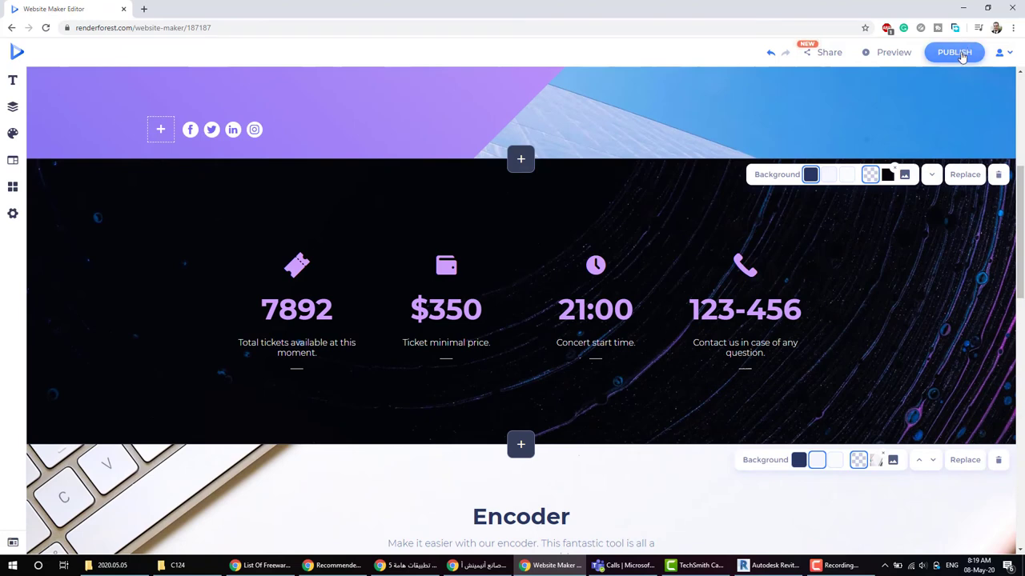
Step: Publish the website on the Free Plan
left_click(961, 56)
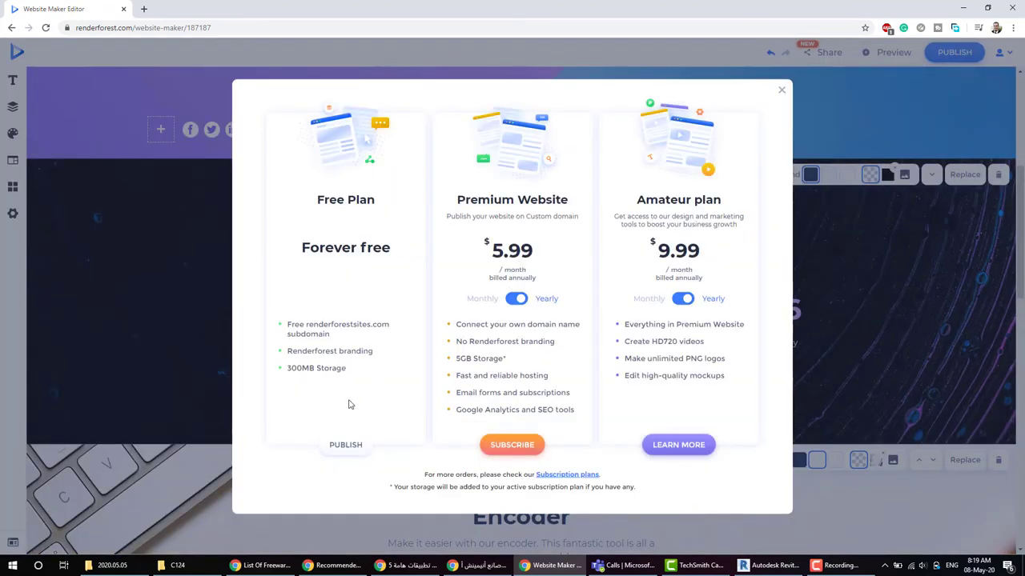
left_click(353, 452)
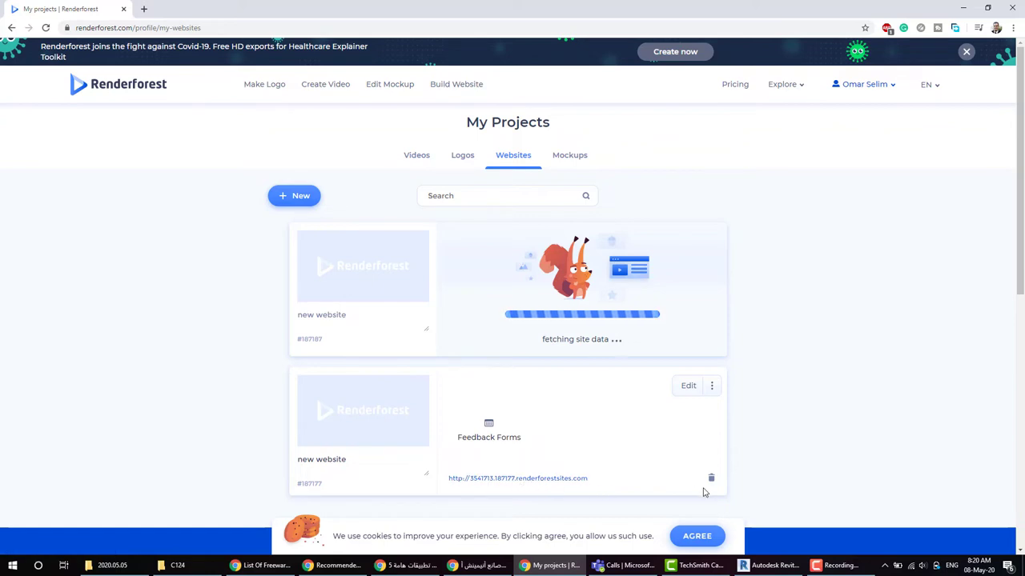
Step: Wait until the site card shows the 'Go on!' thumbnail and renderforestsites.com link
scroll(480, 281, "down", 6)
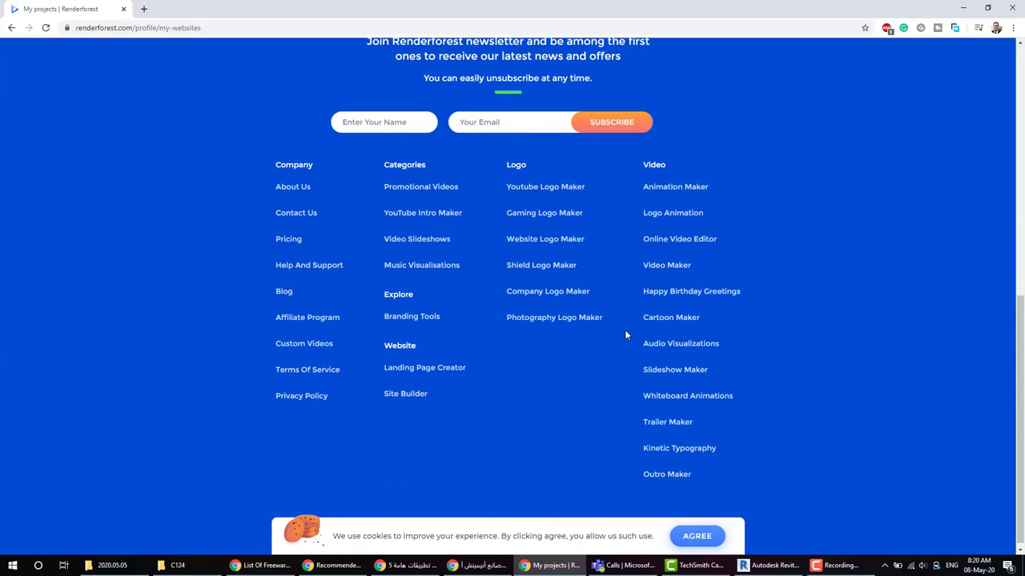
scroll(624, 329, "up", 4)
scroll(634, 336, "up", 3)
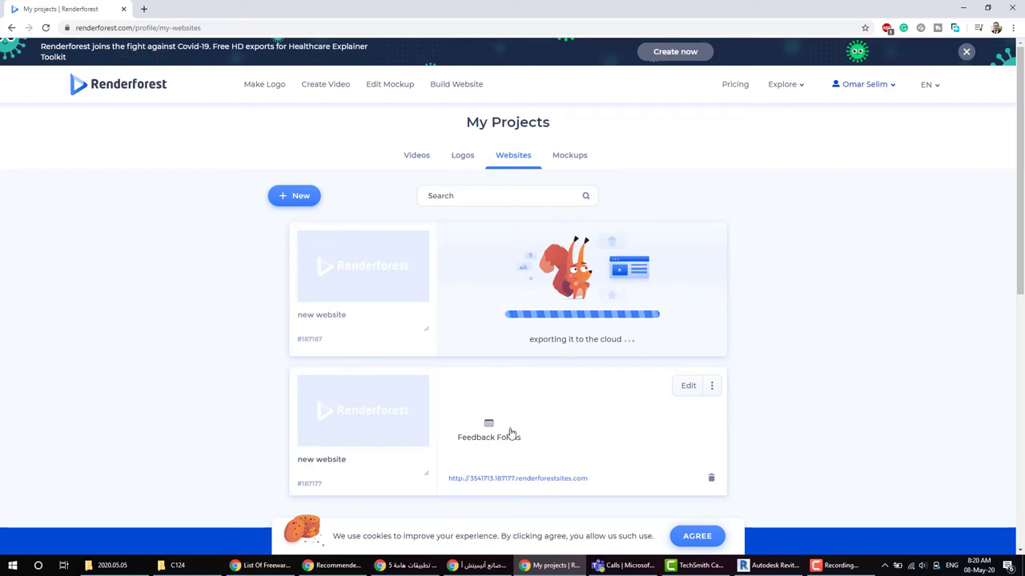
scroll(510, 433, "down", 2)
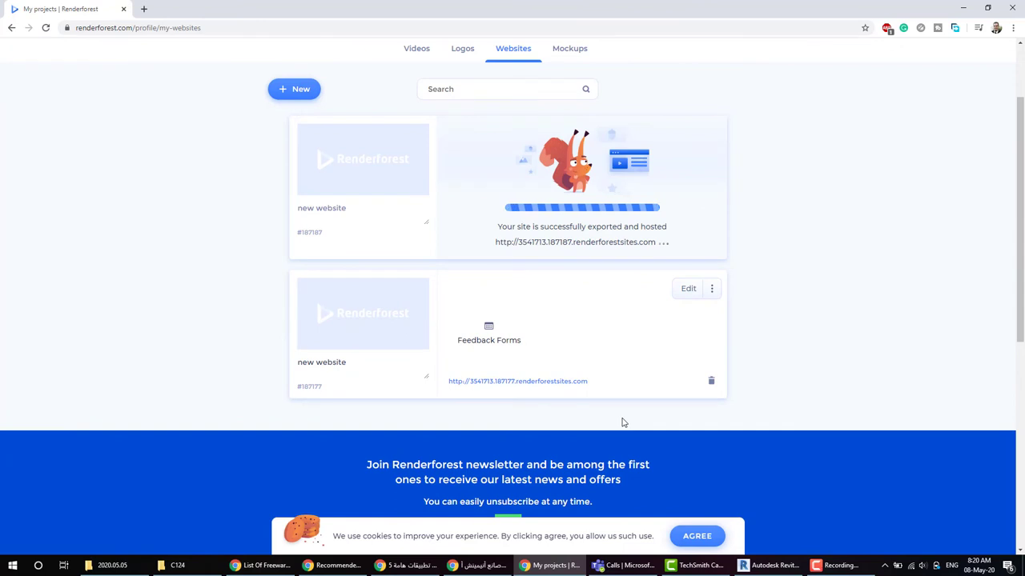
scroll(399, 377, "up", 2)
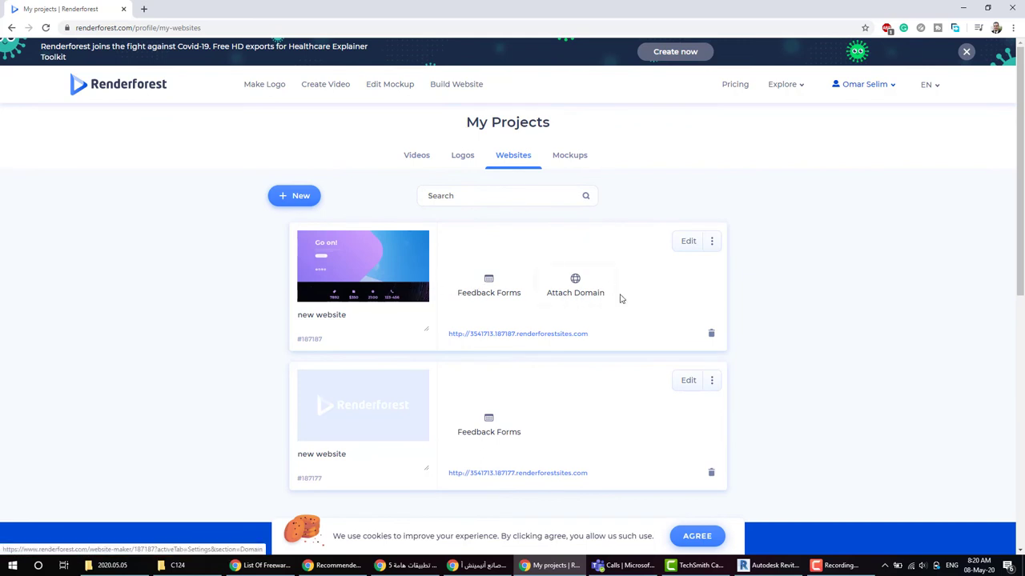
Step: Open the live renderforestsites.com site and scroll down to the IT courses pricing
left_click(713, 243)
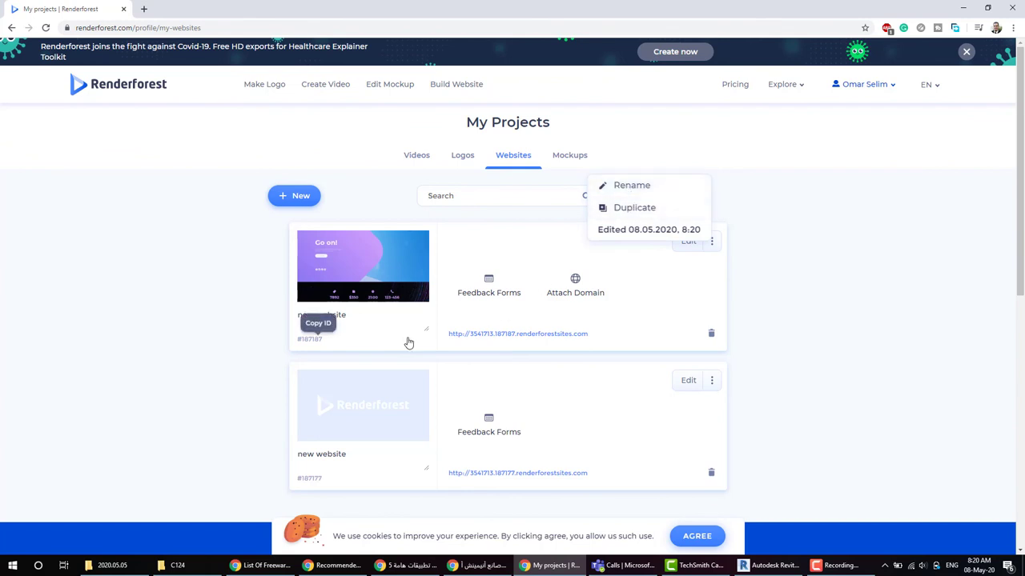
left_click(495, 334)
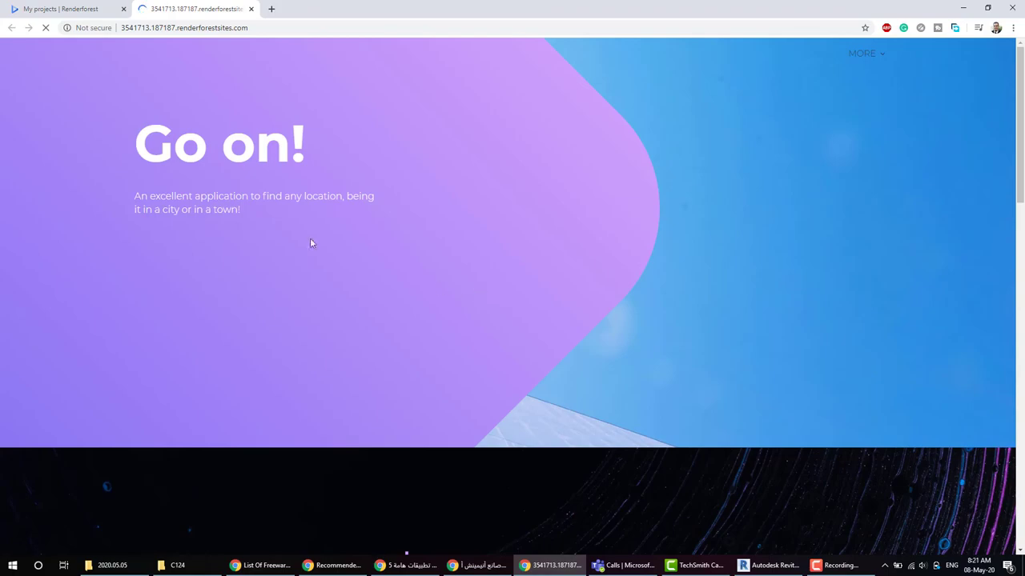
scroll(304, 232, "down", 2)
scroll(304, 232, "down", 3)
scroll(304, 232, "down", 3)
scroll(304, 232, "down", 4)
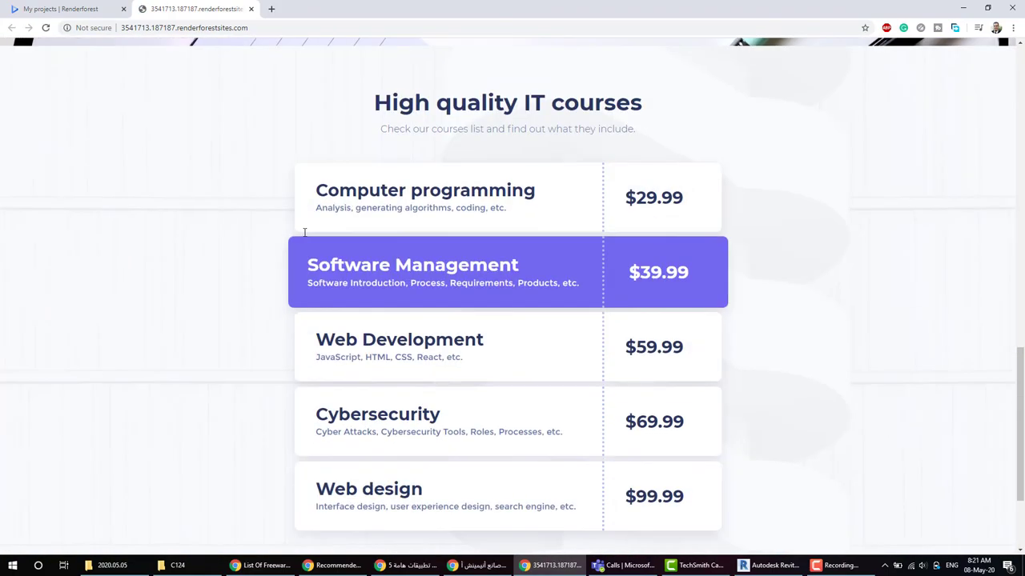